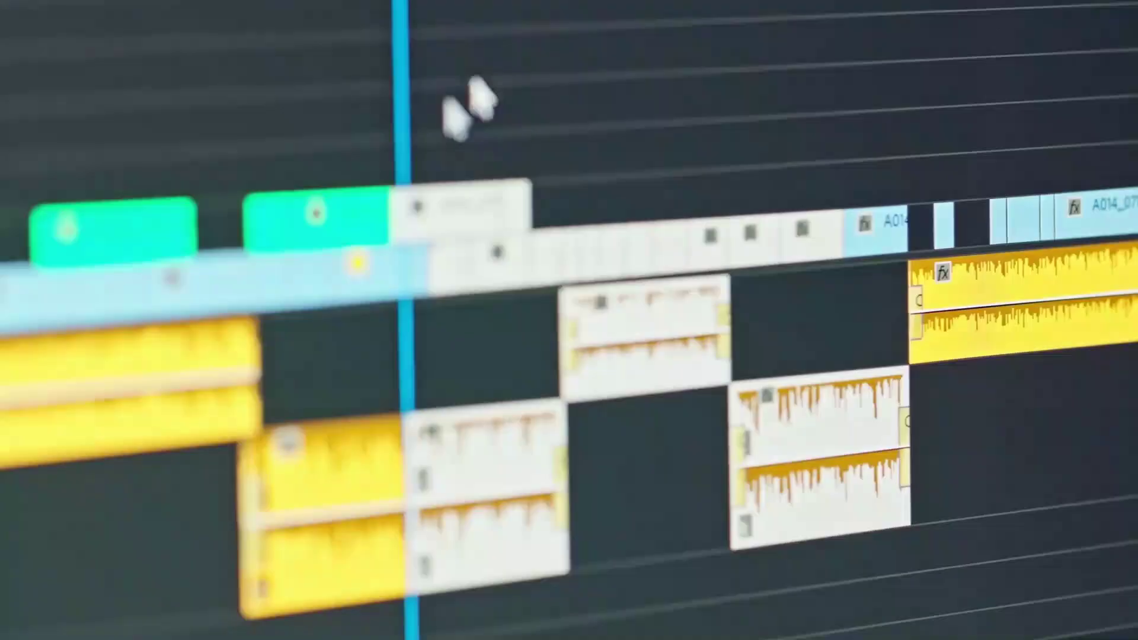
- Delete the old content from the Copilot chat so the prompt box is empty
left_click_drag(429, 155, 909, 539)
key("Delete")
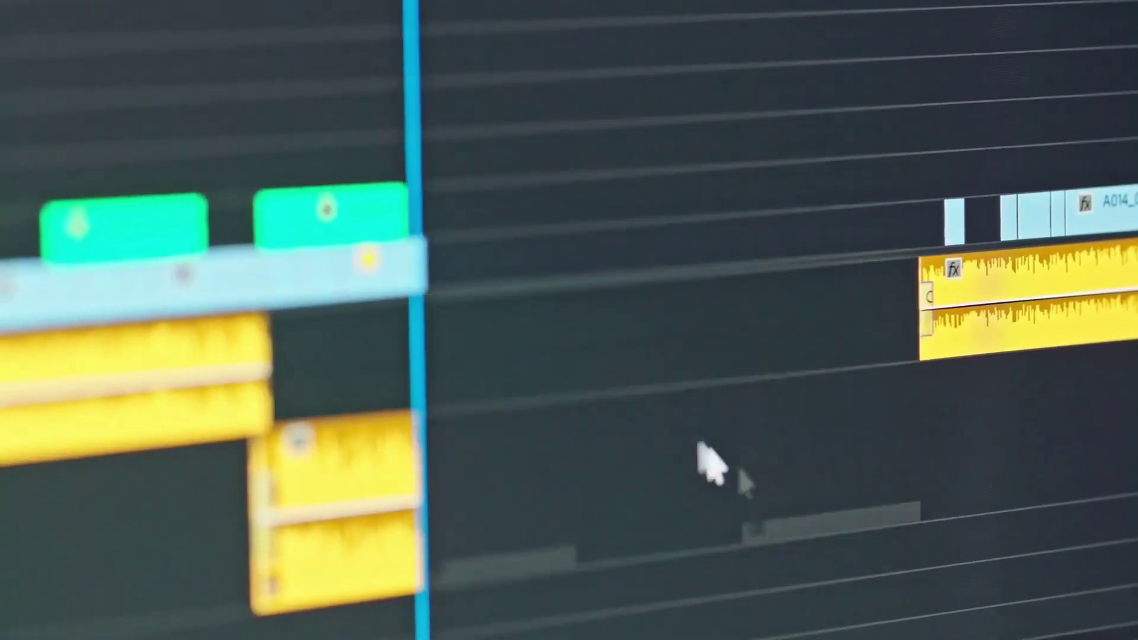
left_click(624, 285)
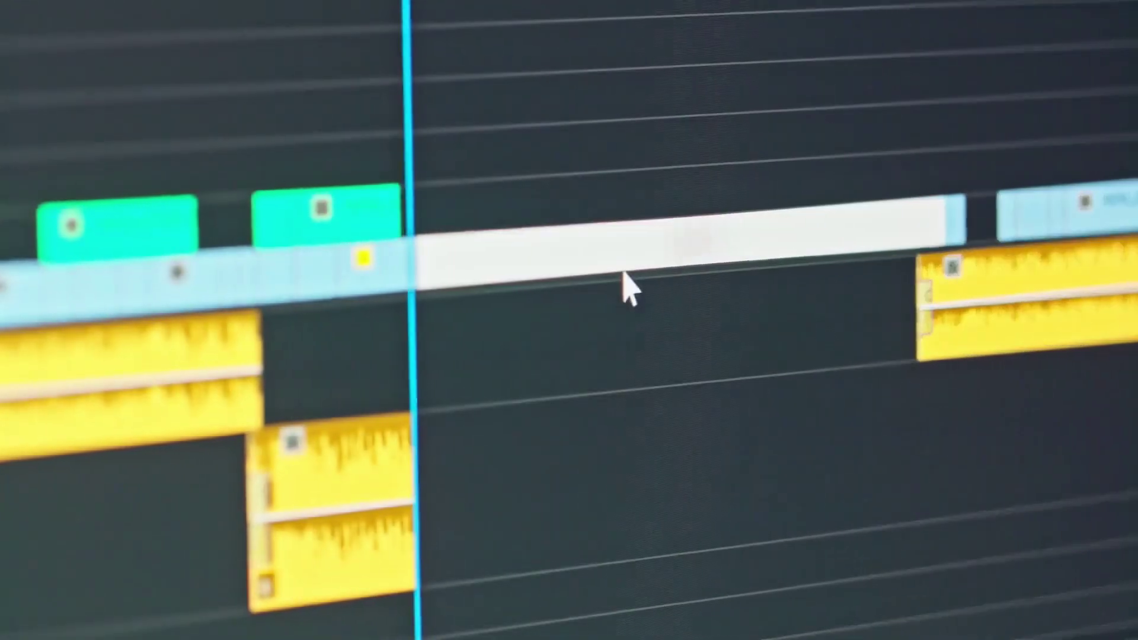
key("Delete")
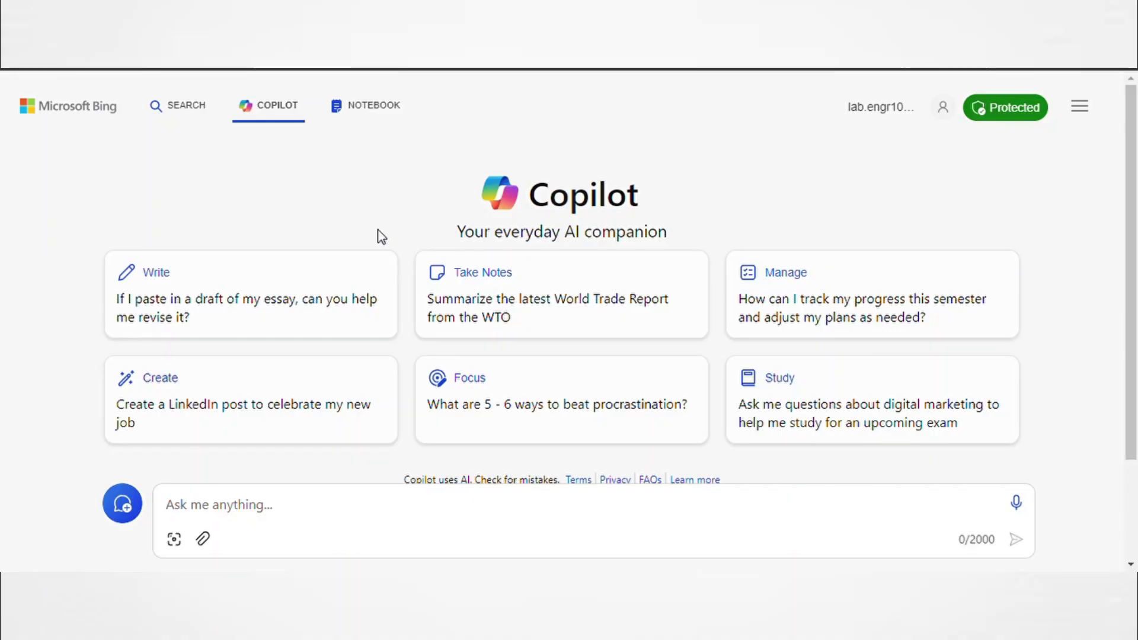
scroll(379, 234, "down", 1)
scroll(381, 236, "up", 1)
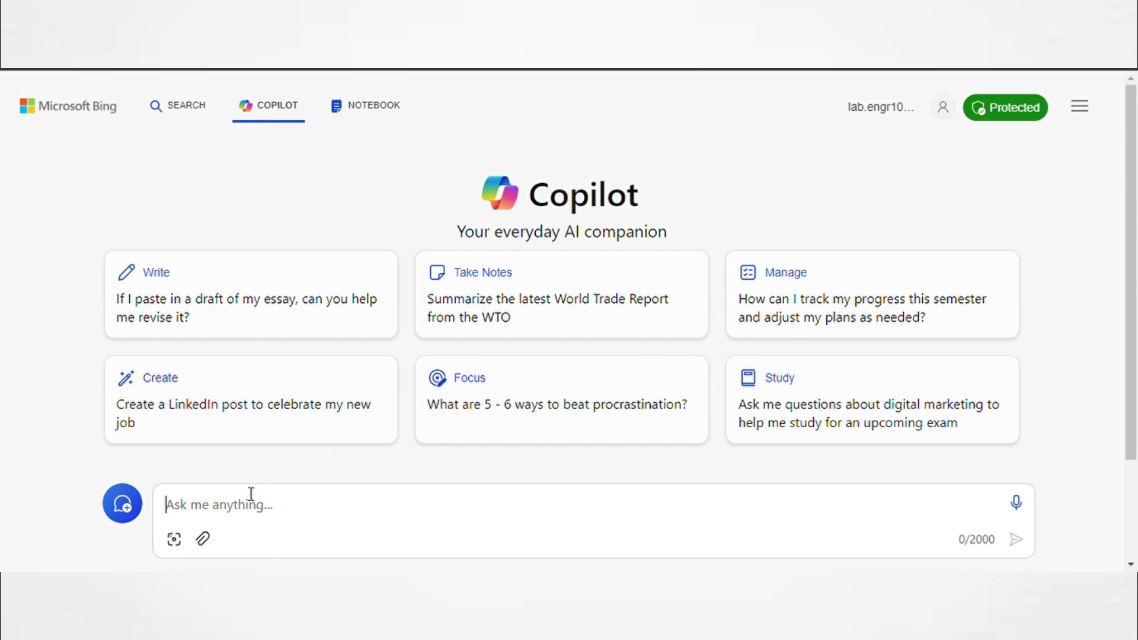
- Send the prompt for a photorealistic anime man with headphones and black cap in a cyberpunk studio
type("Create a high-resolution photorealistic detailed depth image of an anime cartoon of a male character, with headphones and a black packable cap, sitting upright, looking straight into the camera in a very nice and expensive cyberpunk studio setup, table in front, wearing a yellow hood.")
key("Return")
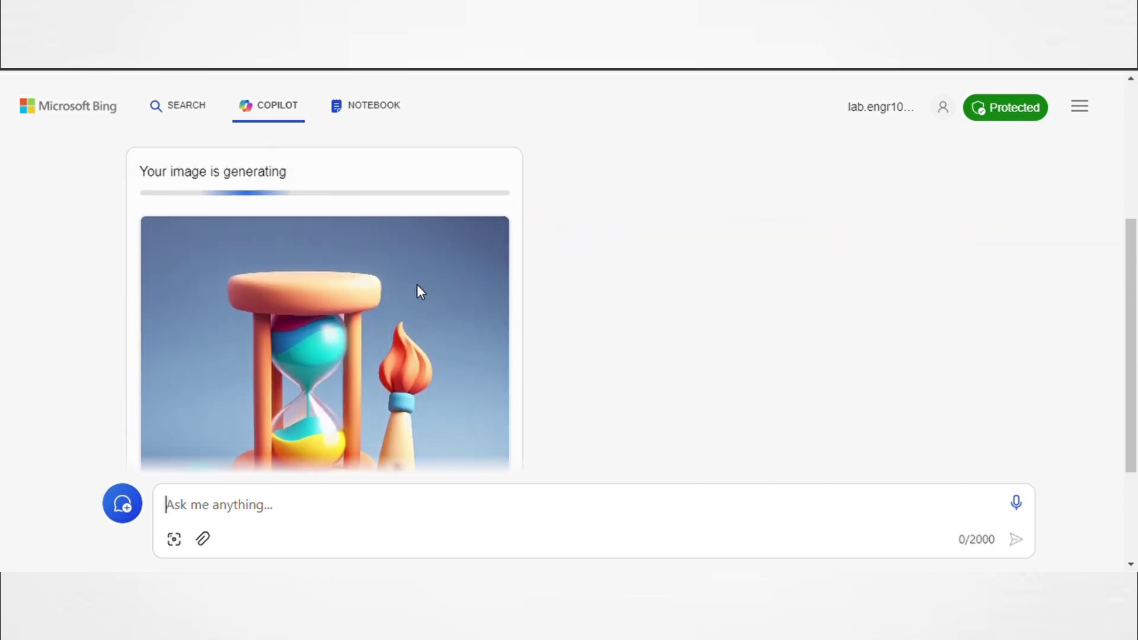
left_click_drag(137, 192, 283, 190)
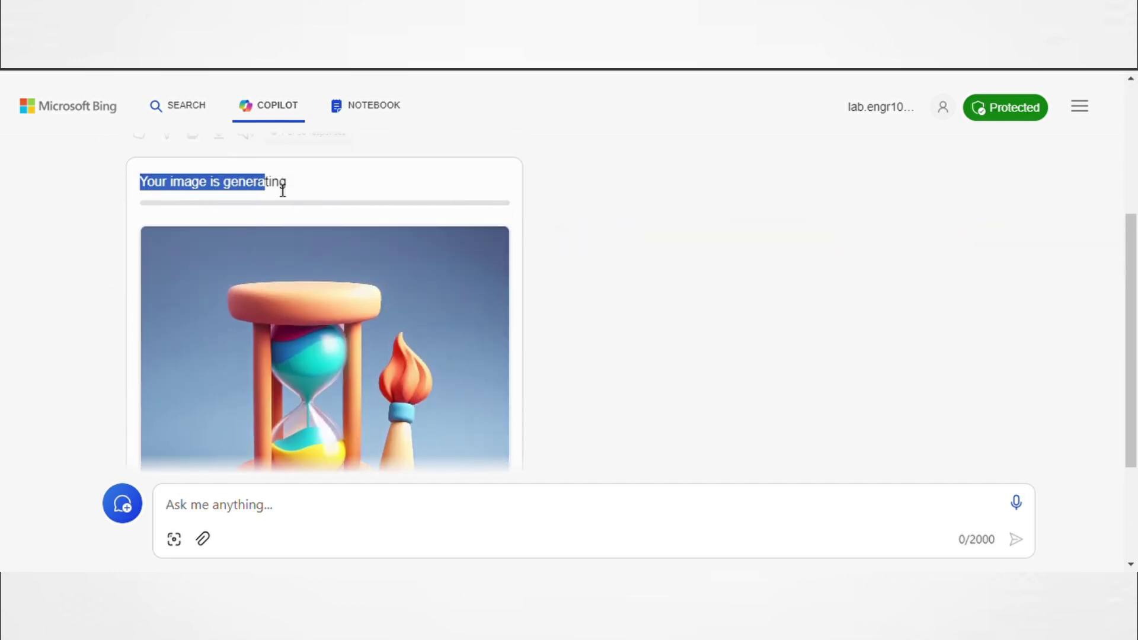
left_click(339, 187)
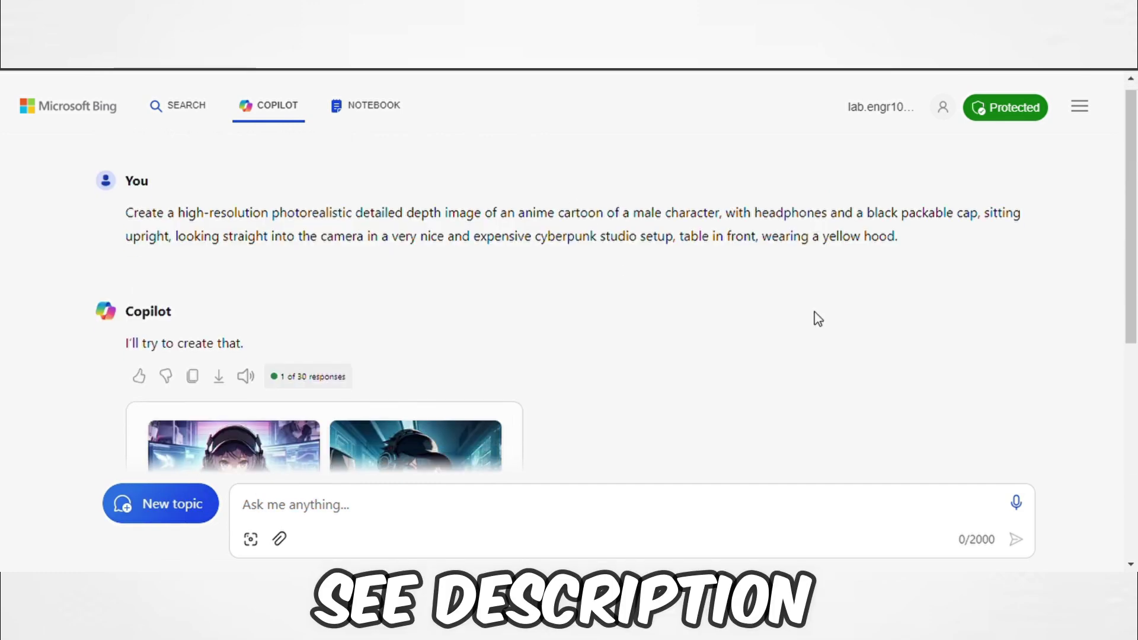
scroll(818, 319, "down", 6)
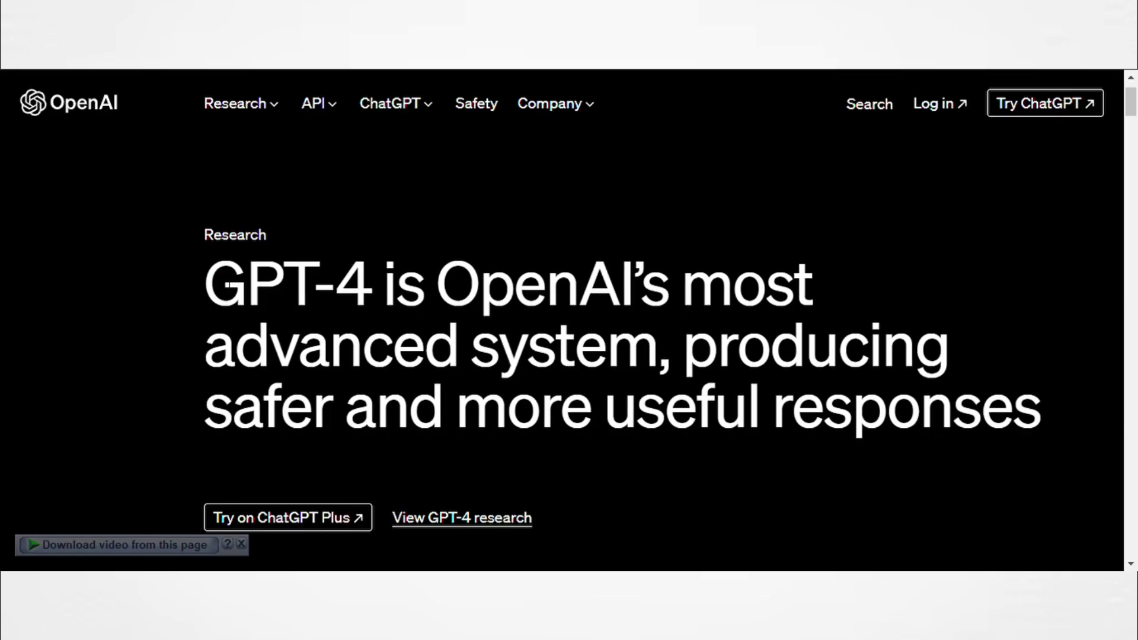
- Start a new Canva design and search the design types for 'video'
left_click_drag(205, 284, 369, 276)
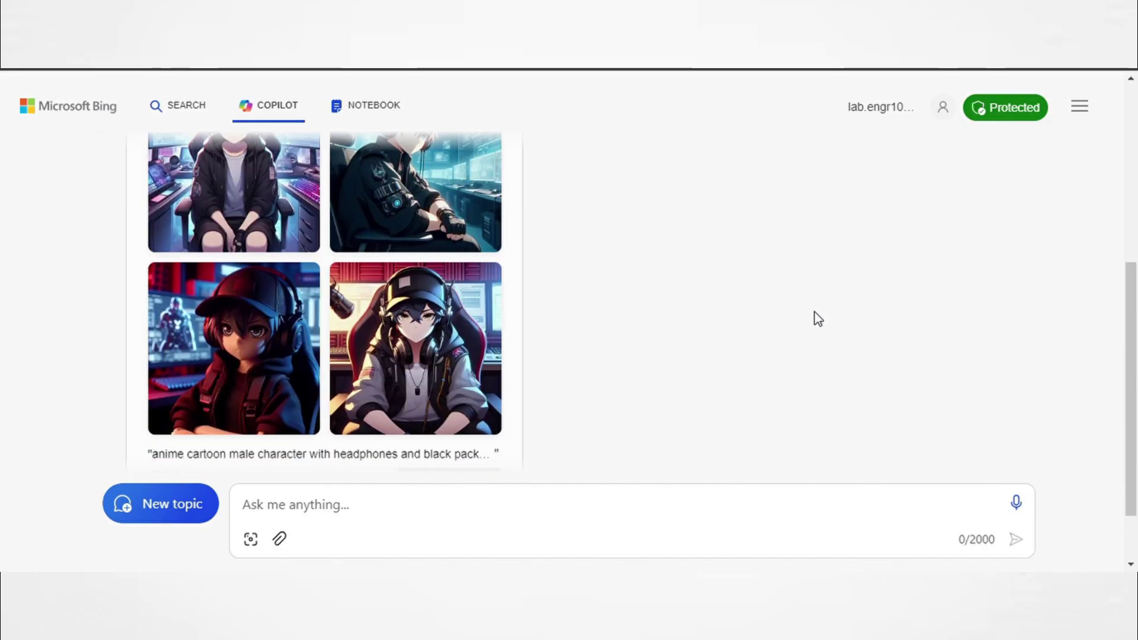
scroll(818, 318, "up", 1)
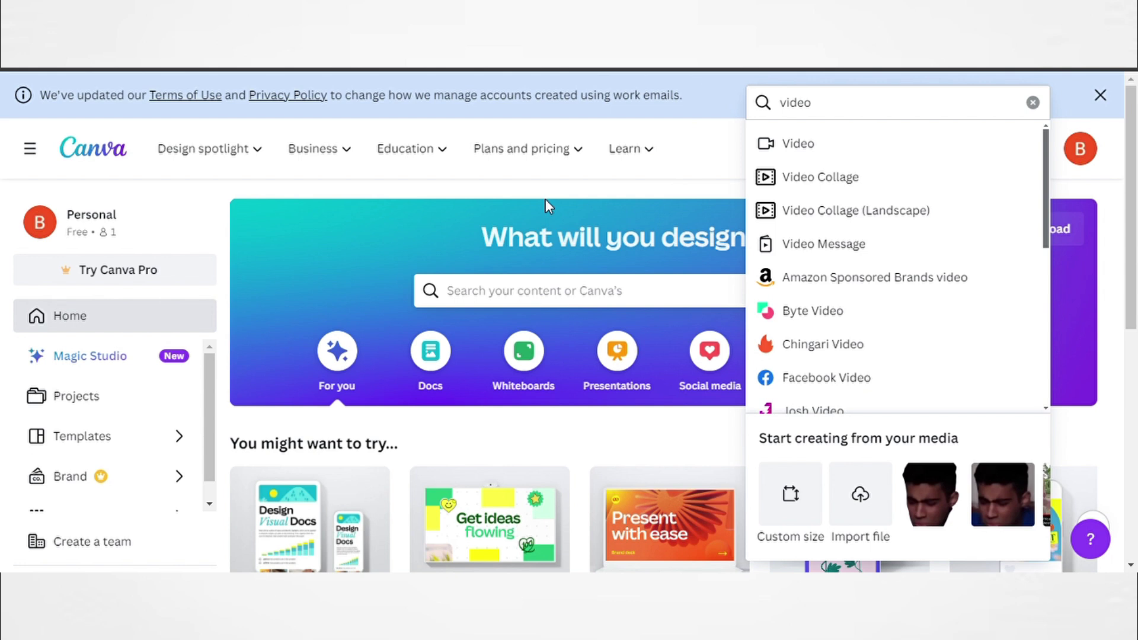
left_click(545, 206)
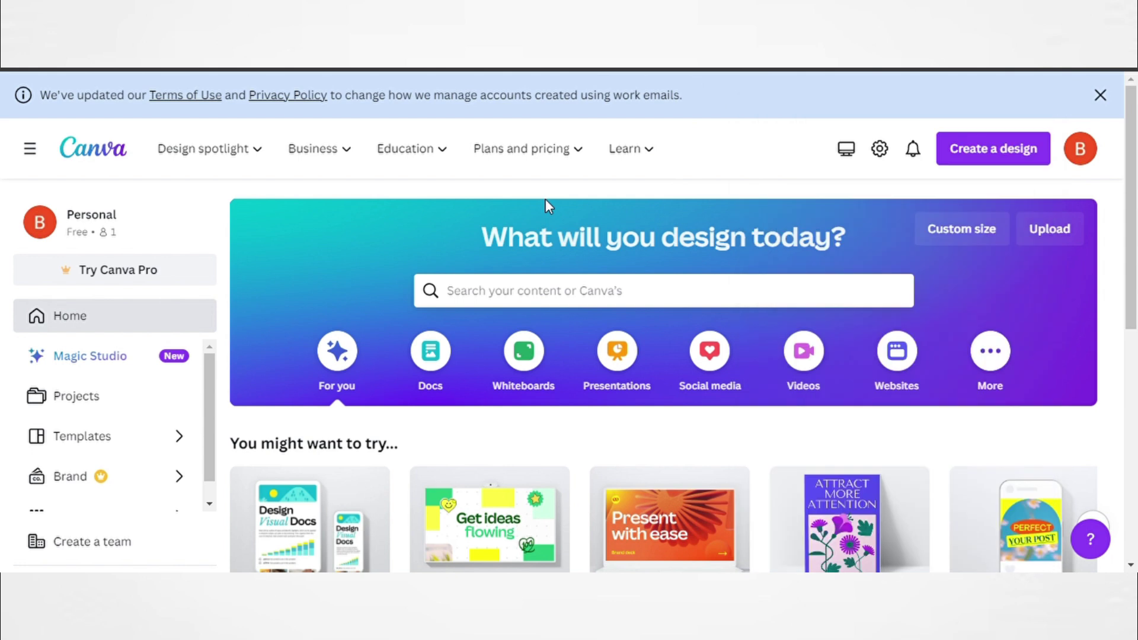
left_click(996, 153)
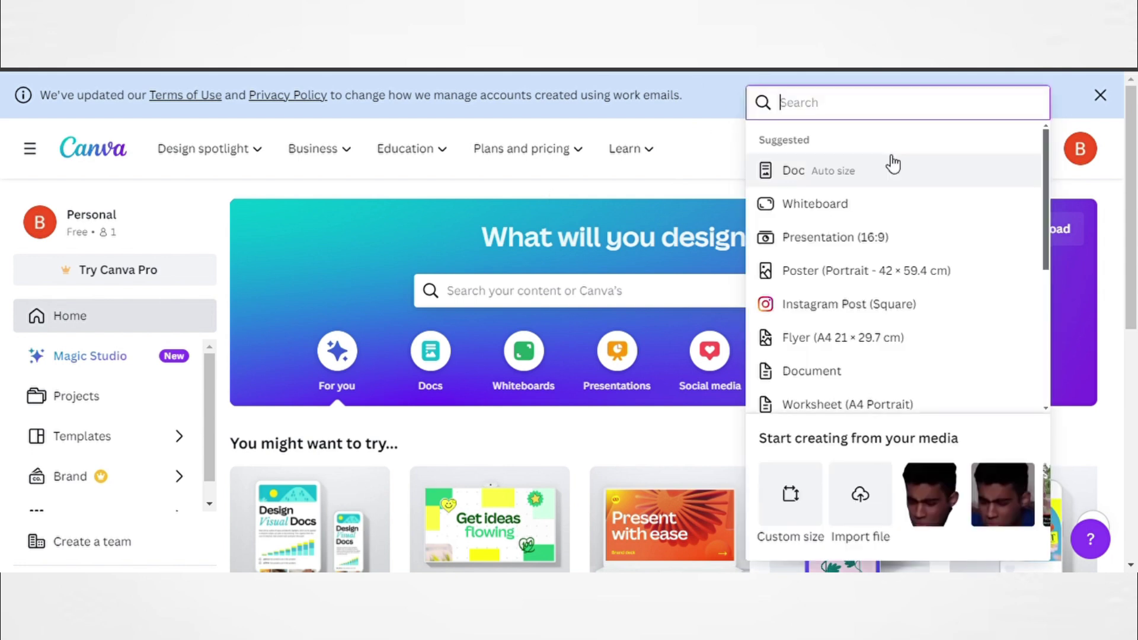
type("video")
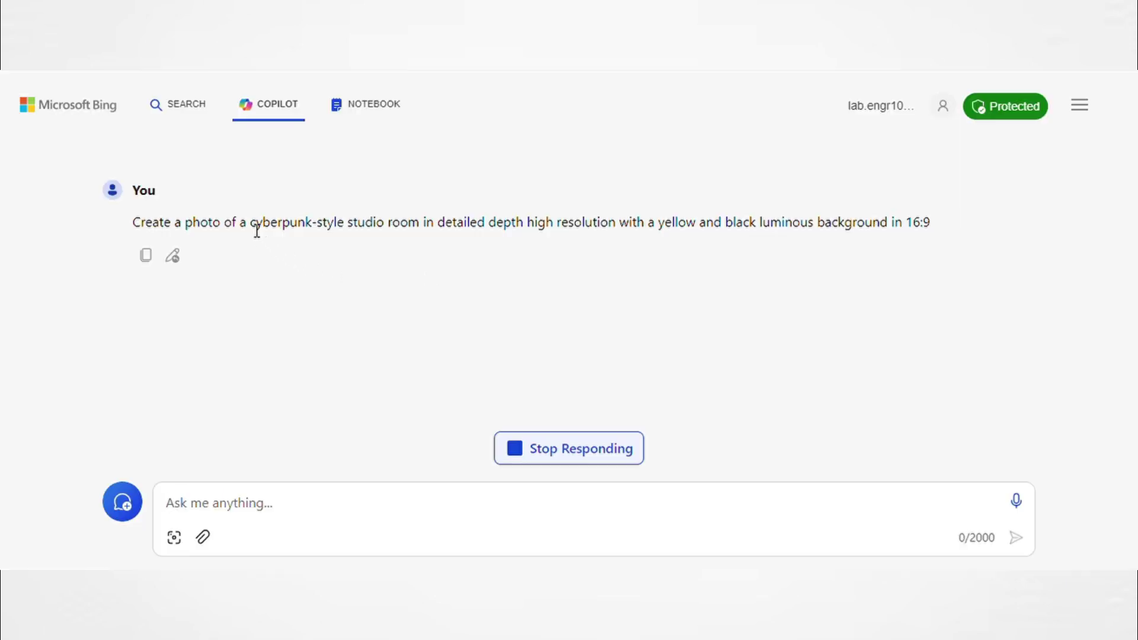
- Review the four generated yellow-and-black cyberpunk studio room images in Copilot
left_click_drag(261, 230, 371, 234)
left_click(386, 234)
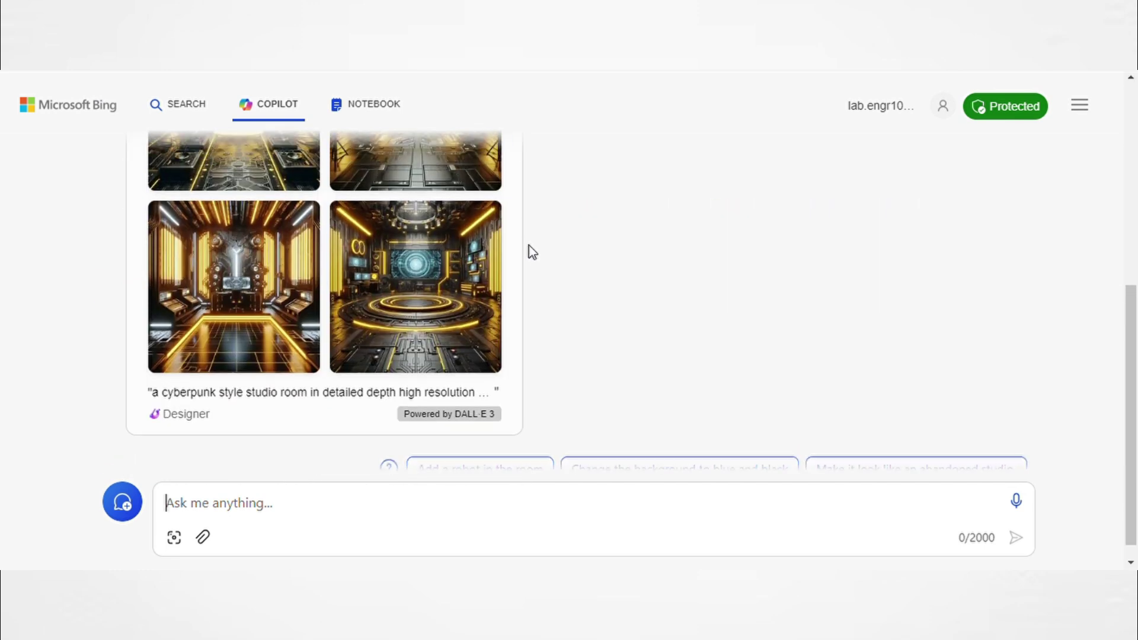
scroll(532, 251, "up", 3)
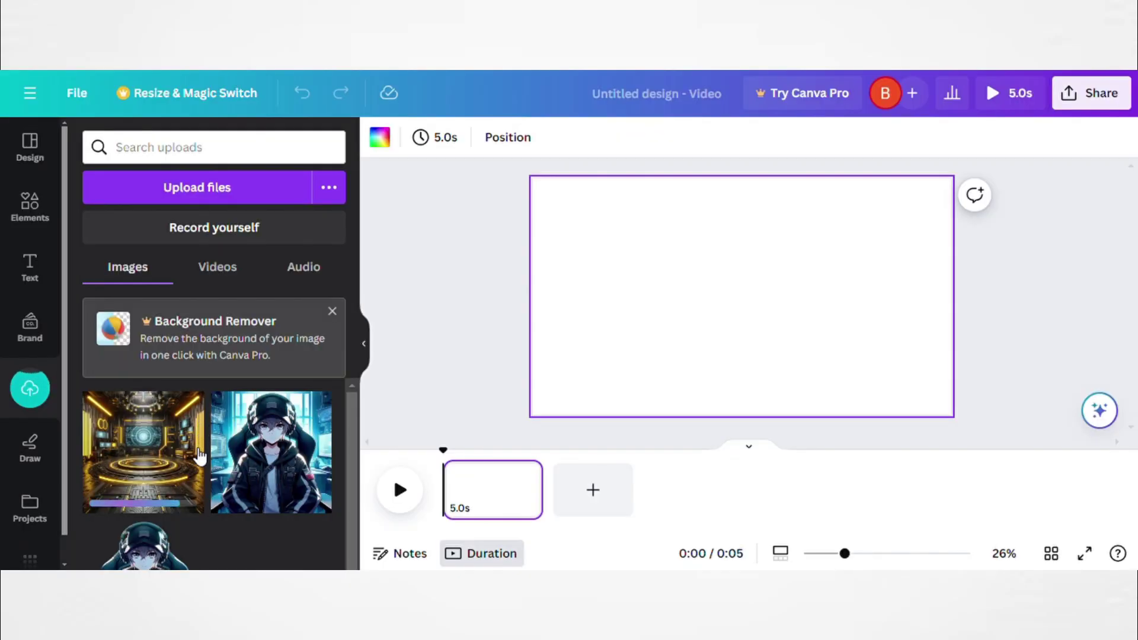
- Set the cyberpunk studio image as the video page's full background, with the character on top
left_click(185, 474)
left_click(411, 141)
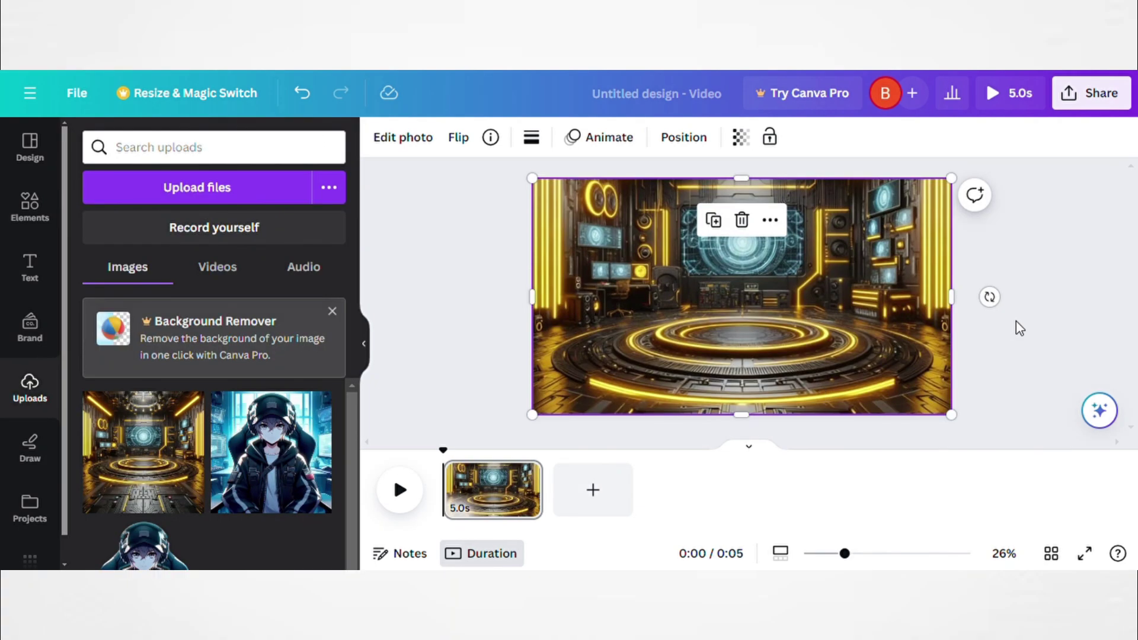
left_click(1018, 327)
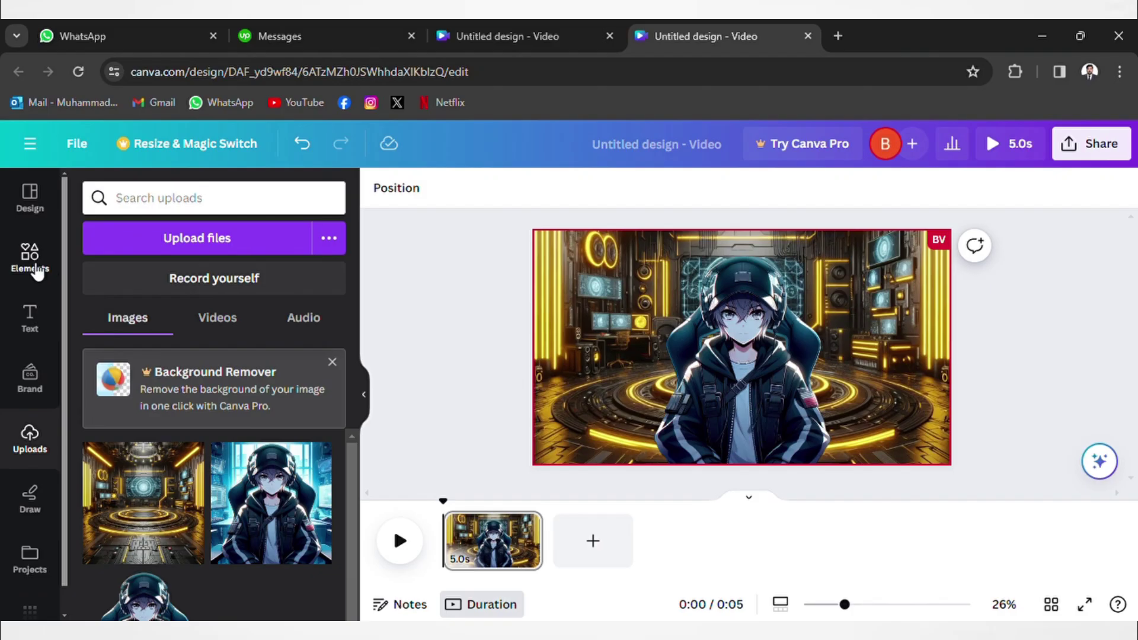
left_click(30, 204)
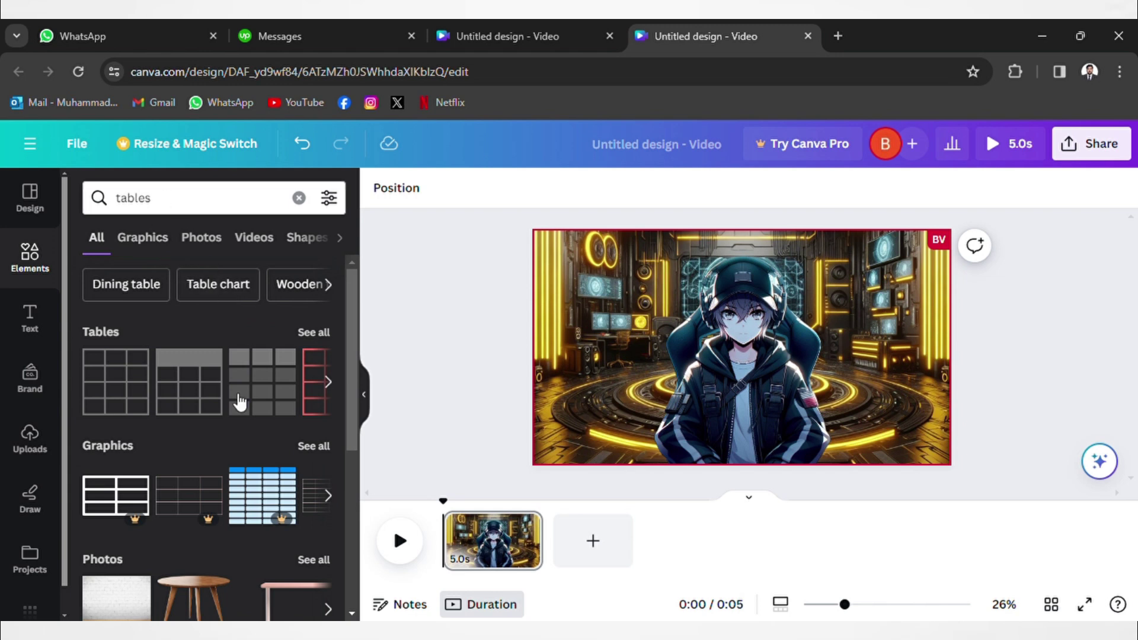
- Browse the tables results in Elements, then begin a new elements search
scroll(236, 401, "down", 5)
scroll(236, 401, "up", 3)
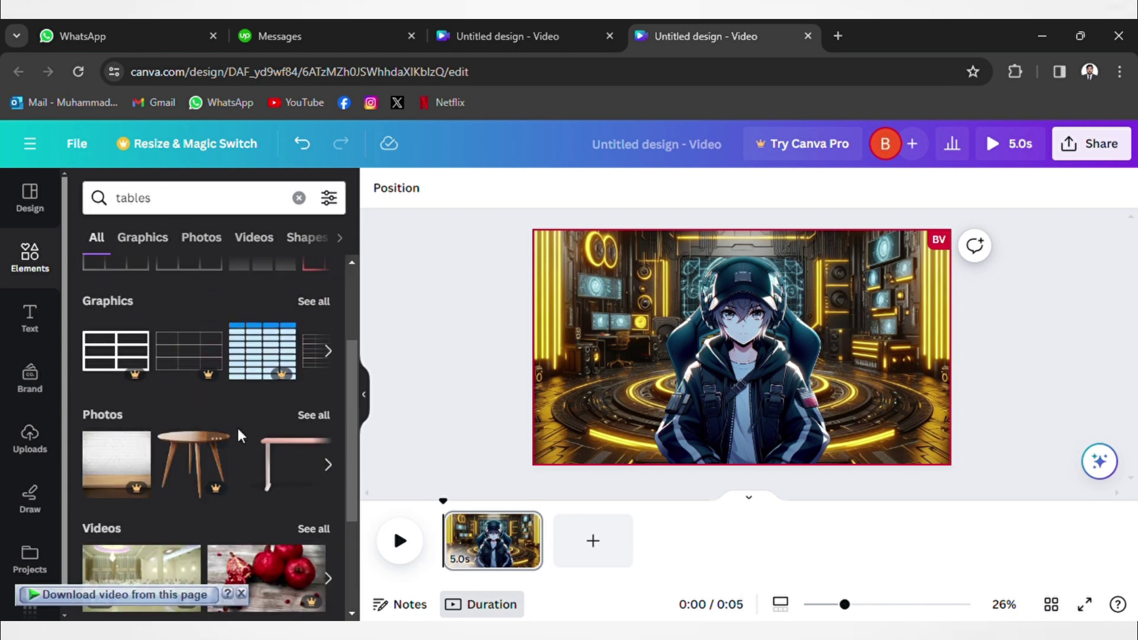
scroll(167, 436, "up", 3)
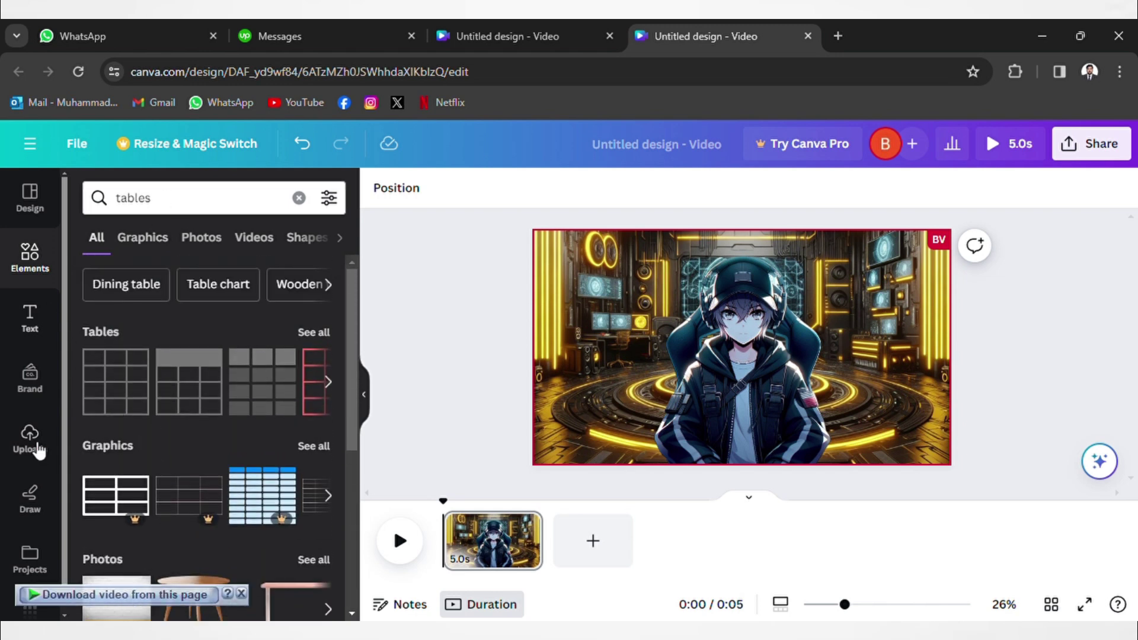
scroll(173, 394, "down", 1)
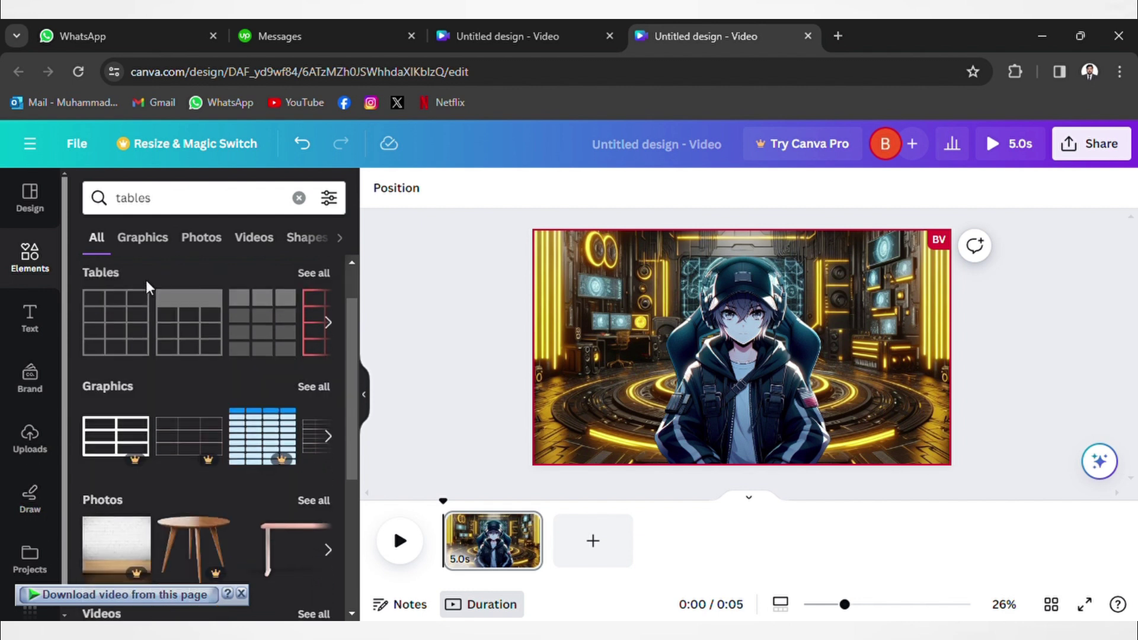
scroll(30, 320, "down", 1)
scroll(26, 323, "up", 1)
left_click(156, 205)
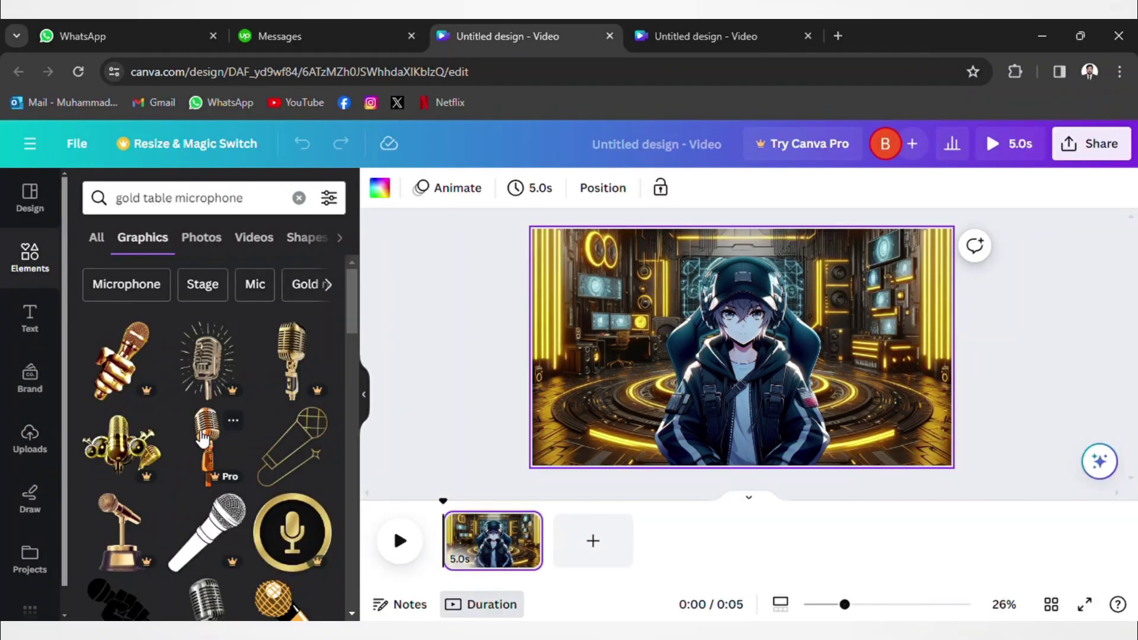
- Add the vintage gold microphone graphic from the 'gold table microphone' results
scroll(203, 440, "down", 2)
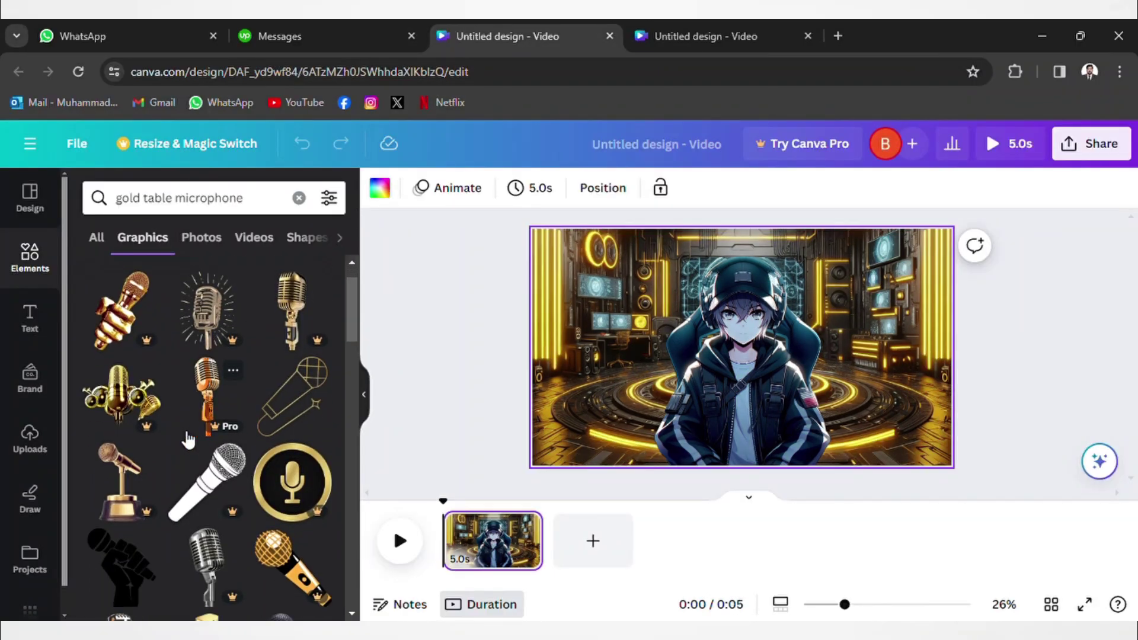
scroll(190, 436, "down", 5)
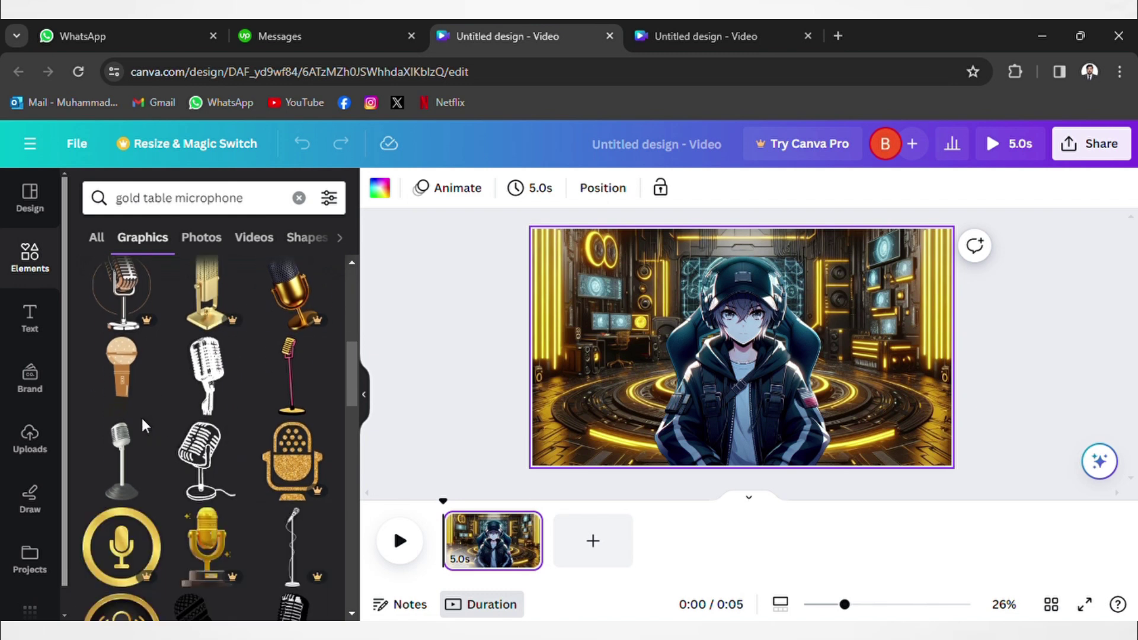
scroll(142, 409, "up", 1)
left_click(121, 345)
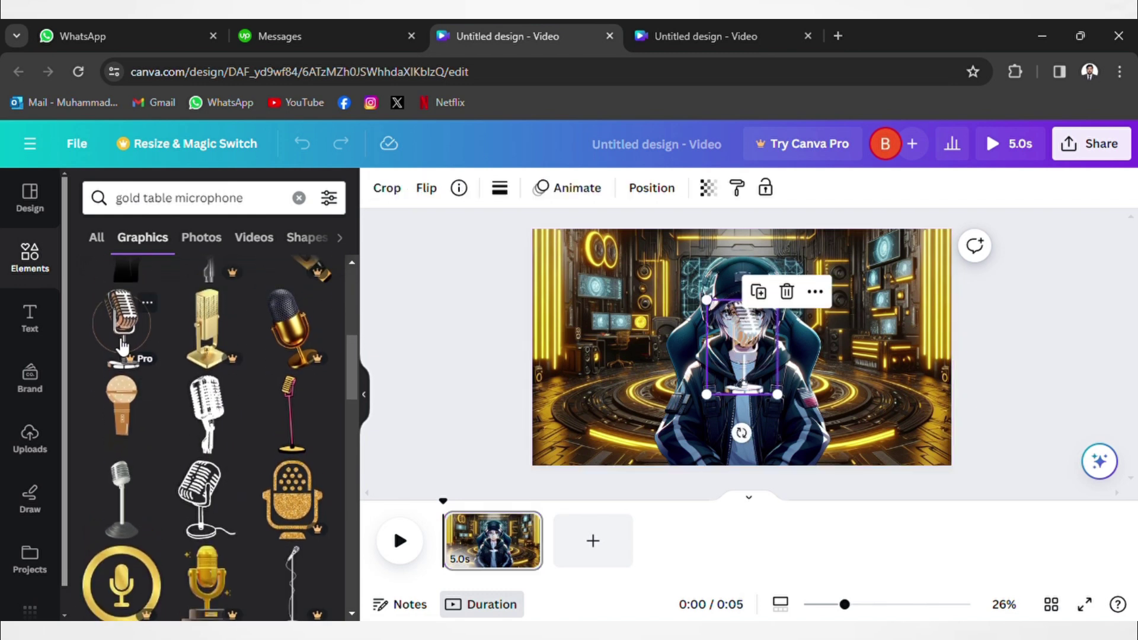
- Size the microphone to 363 by 486 and centre it over the character's chest
left_click_drag(785, 401, 811, 487)
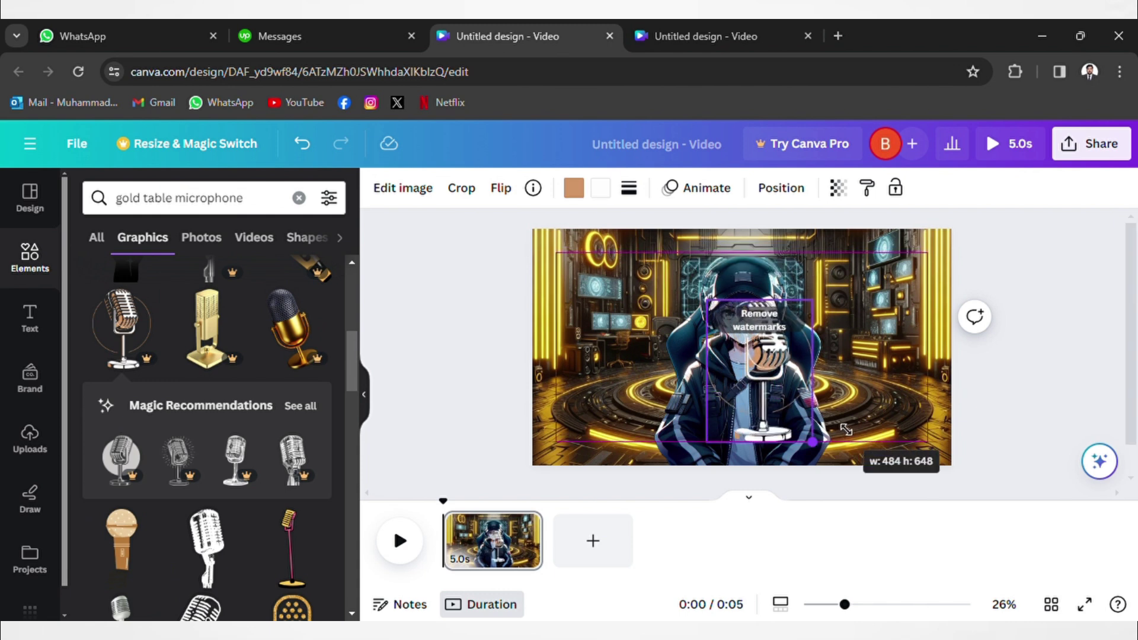
left_click_drag(787, 393, 762, 418)
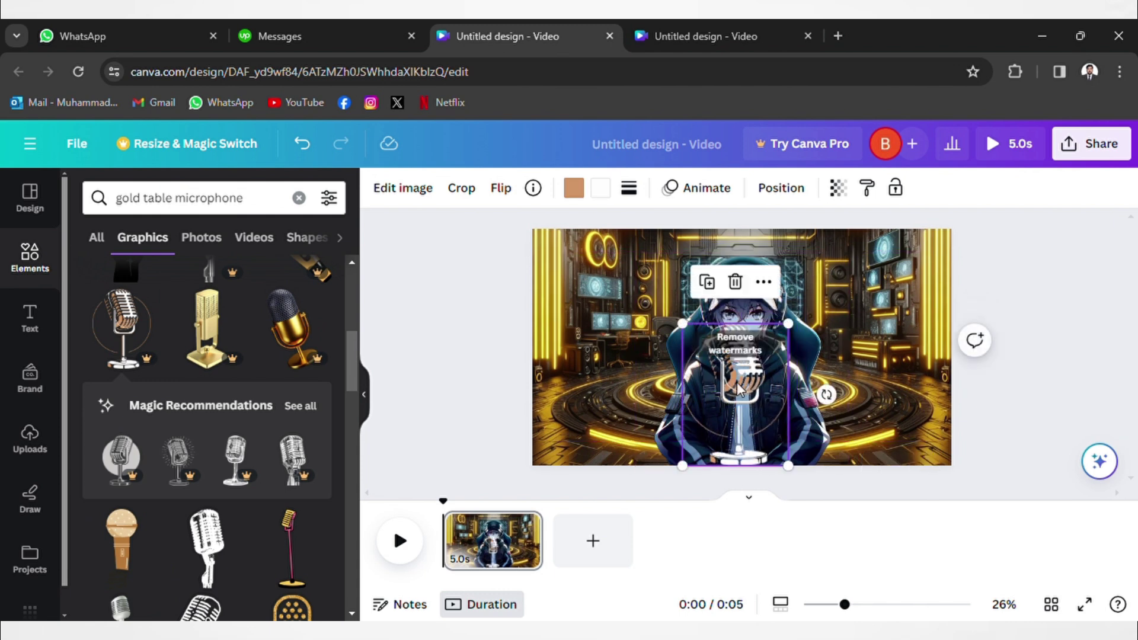
left_click_drag(684, 324, 732, 358)
left_click_drag(748, 410, 741, 409)
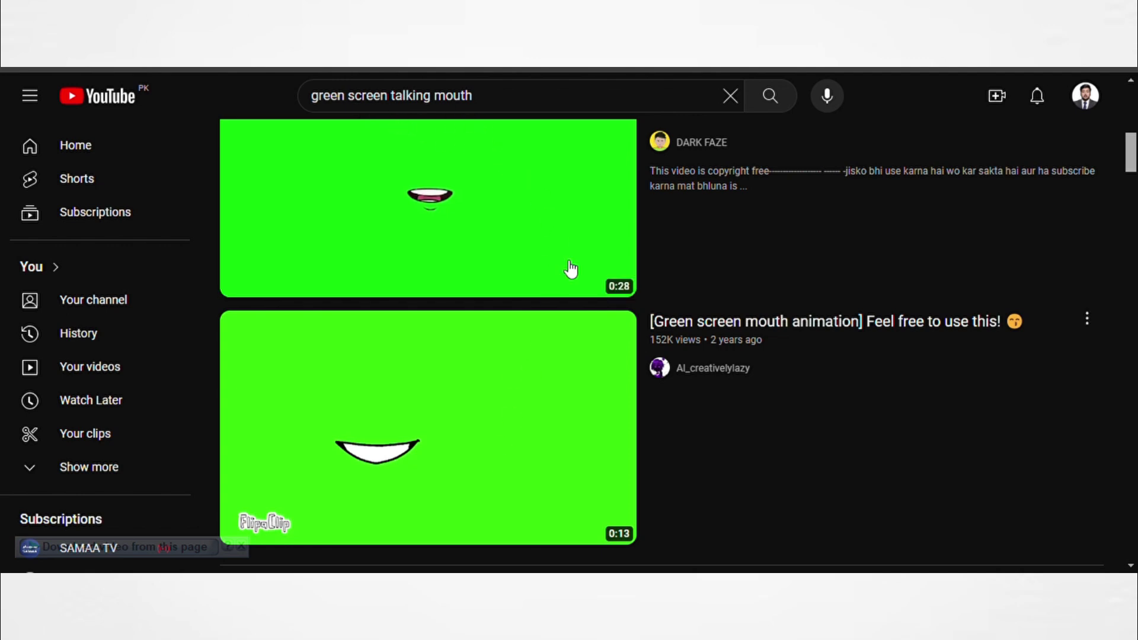
- Browse the YouTube results for green-screen talking mouth animation clips
scroll(649, 333, "down", 5)
scroll(649, 333, "up", 15)
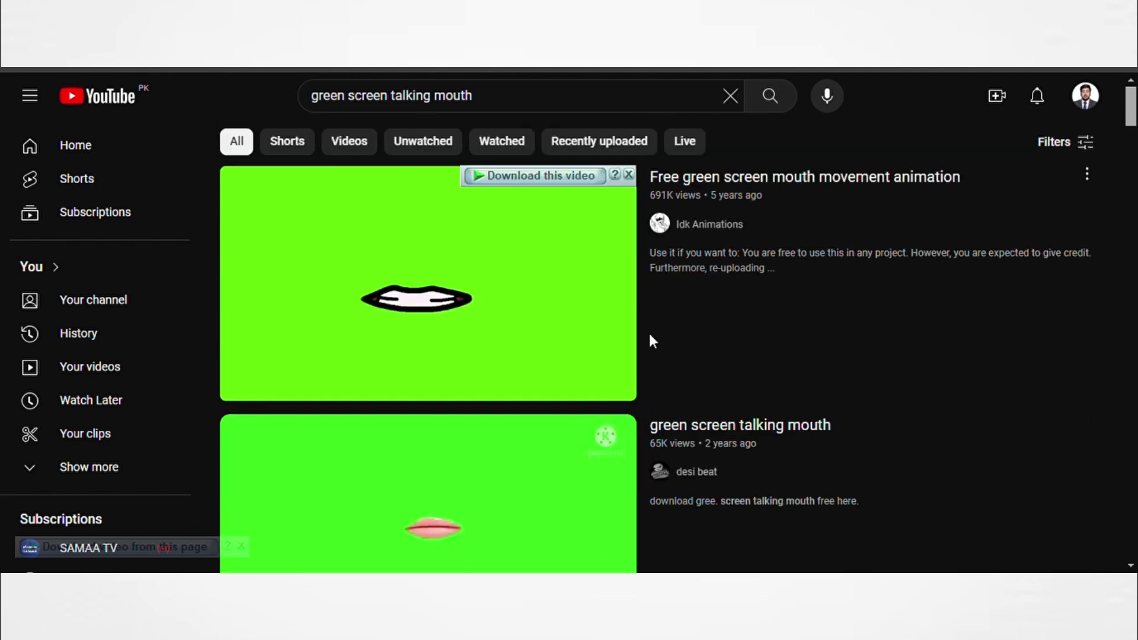
scroll(648, 337, "down", 4)
scroll(637, 413, "down", 2)
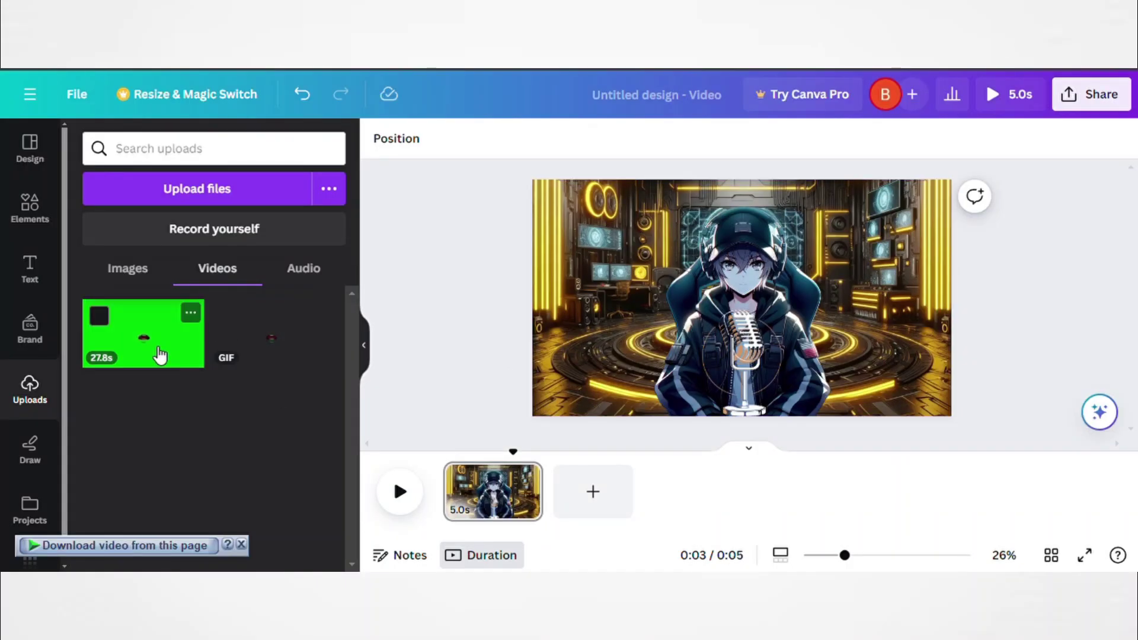
- Add then remove the green mouth clip, and shrink the image frame to 1,212 by 682
left_click(160, 354)
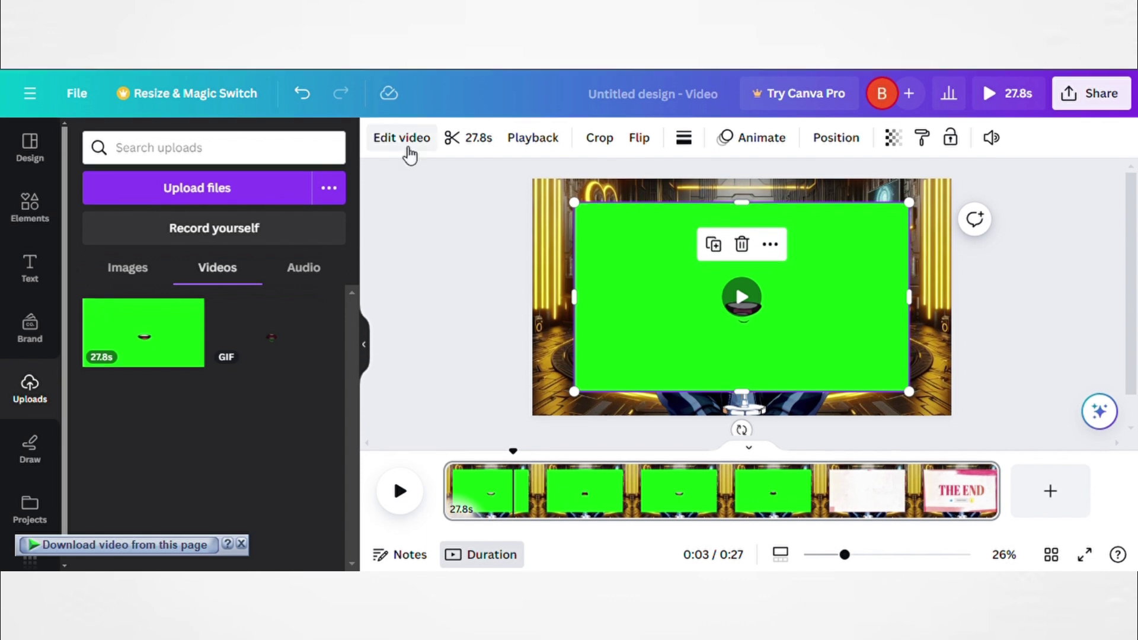
left_click(408, 153)
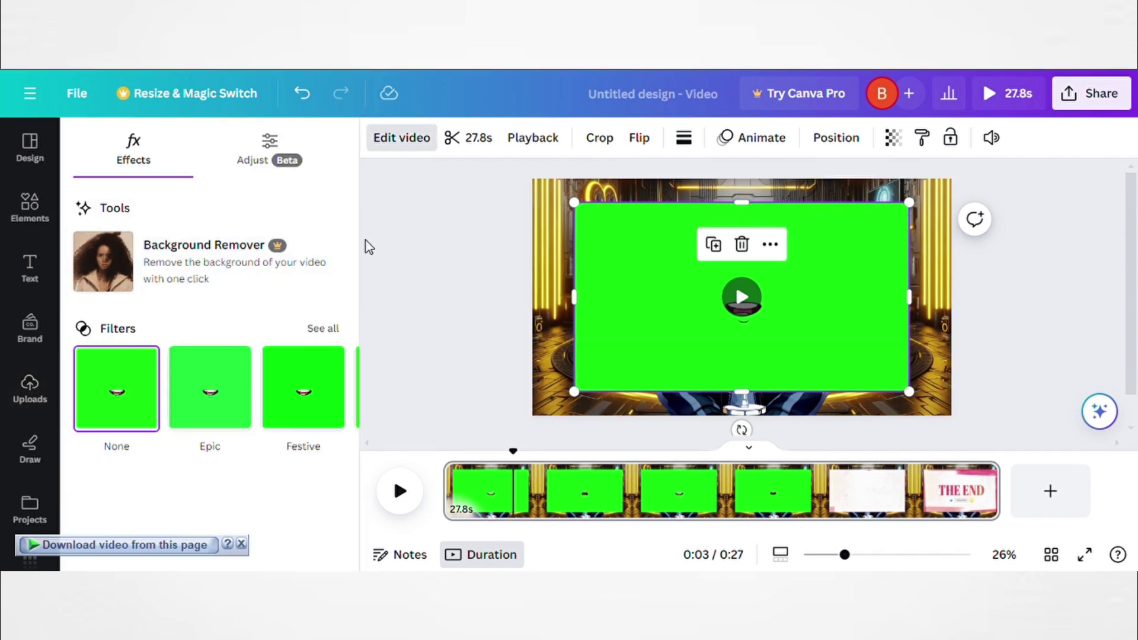
key("ctrl+z")
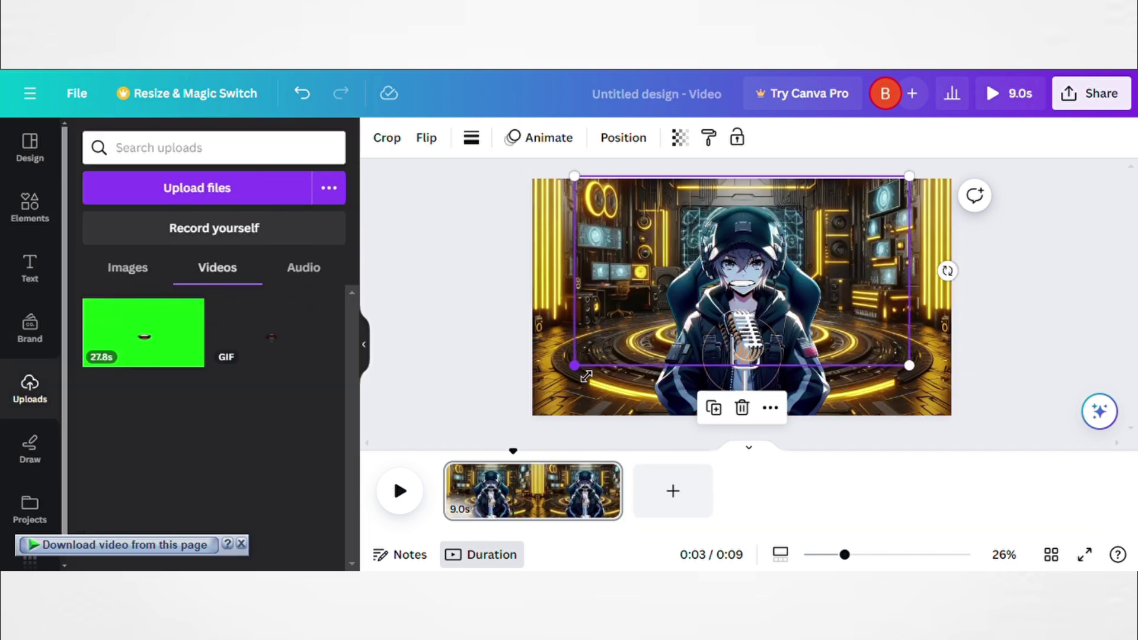
left_click_drag(585, 376, 663, 324)
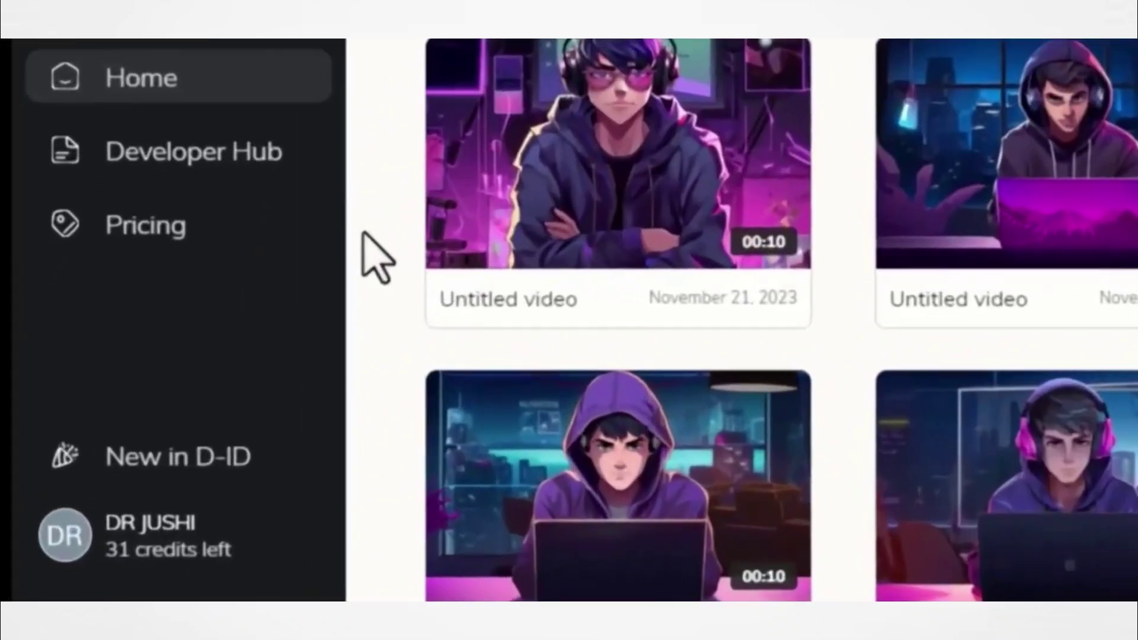
- Generate the D-ID talking-presenter video
scroll(353, 568, "down", 3)
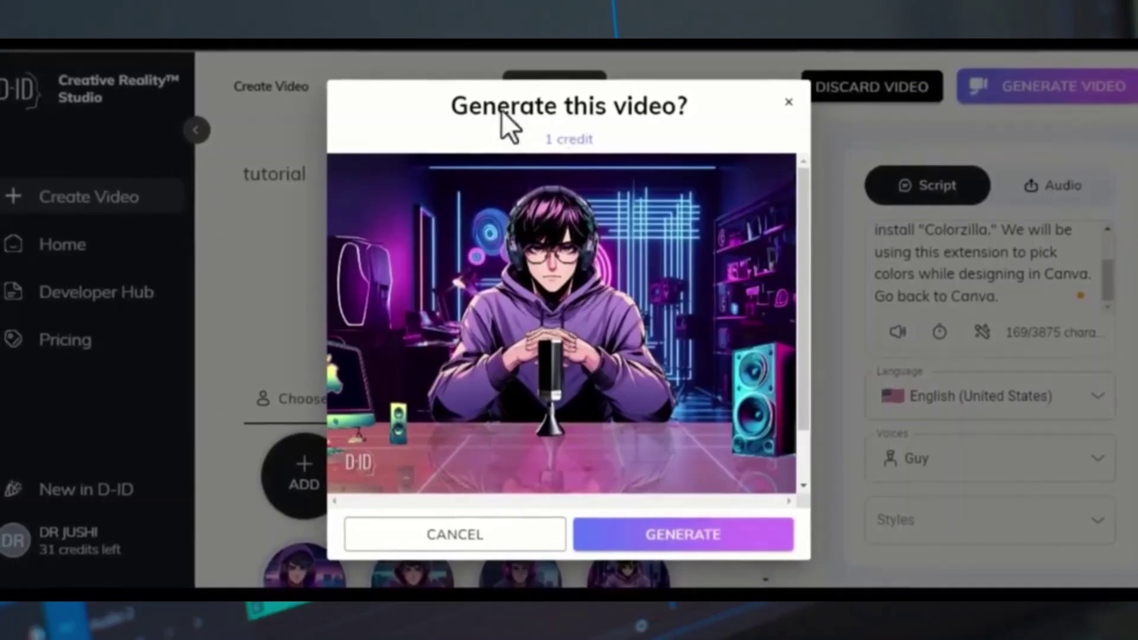
left_click(688, 534)
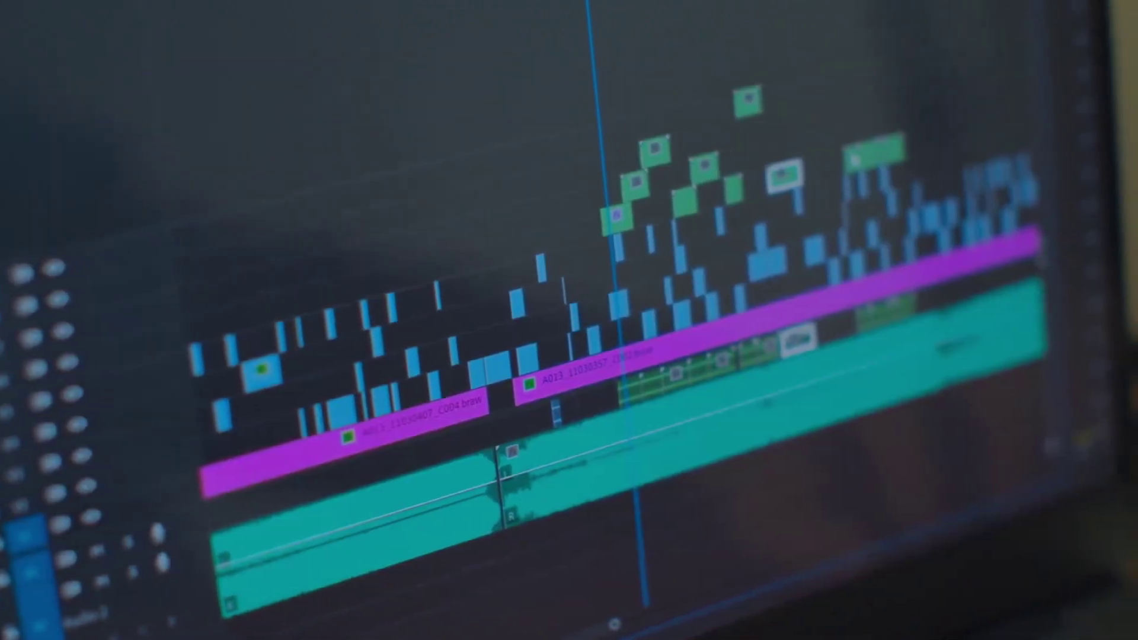